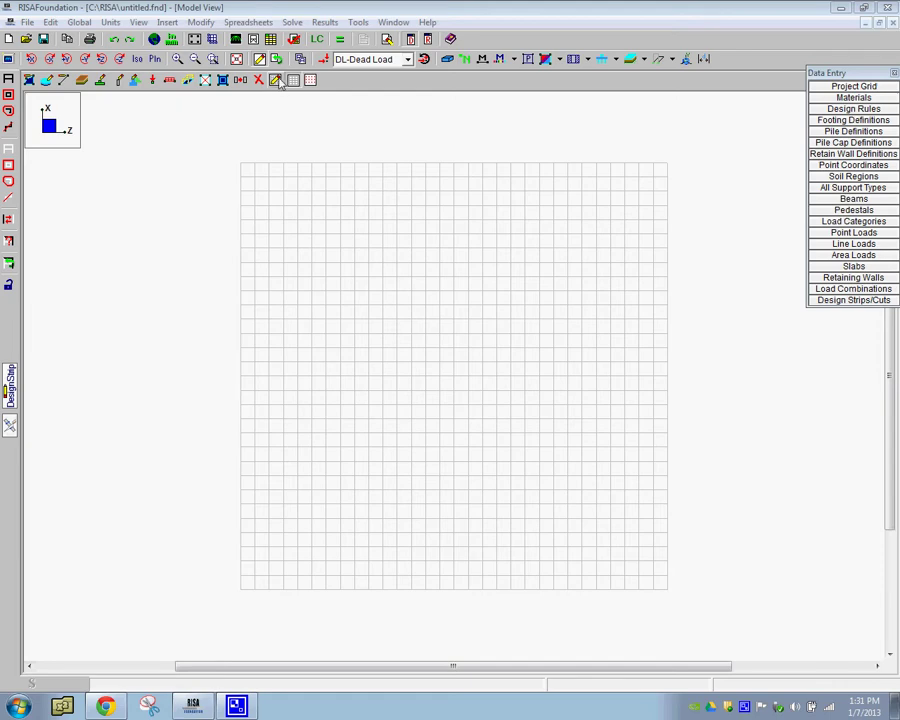
Show the Drawing Grids DXF import options: scale 1, inch units, XY plane
left_click(276, 80)
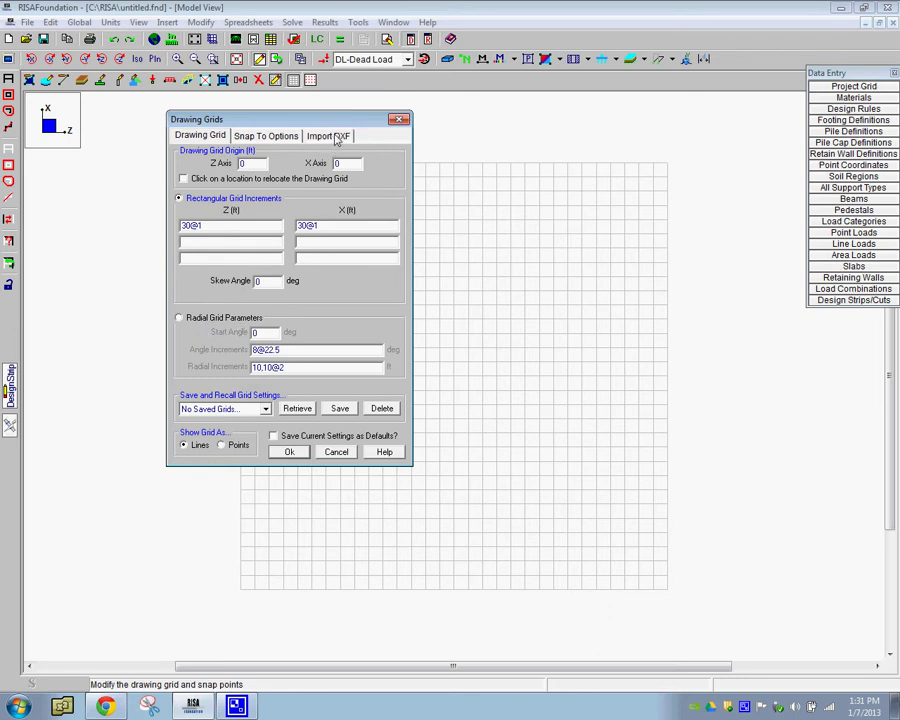
left_click(337, 137)
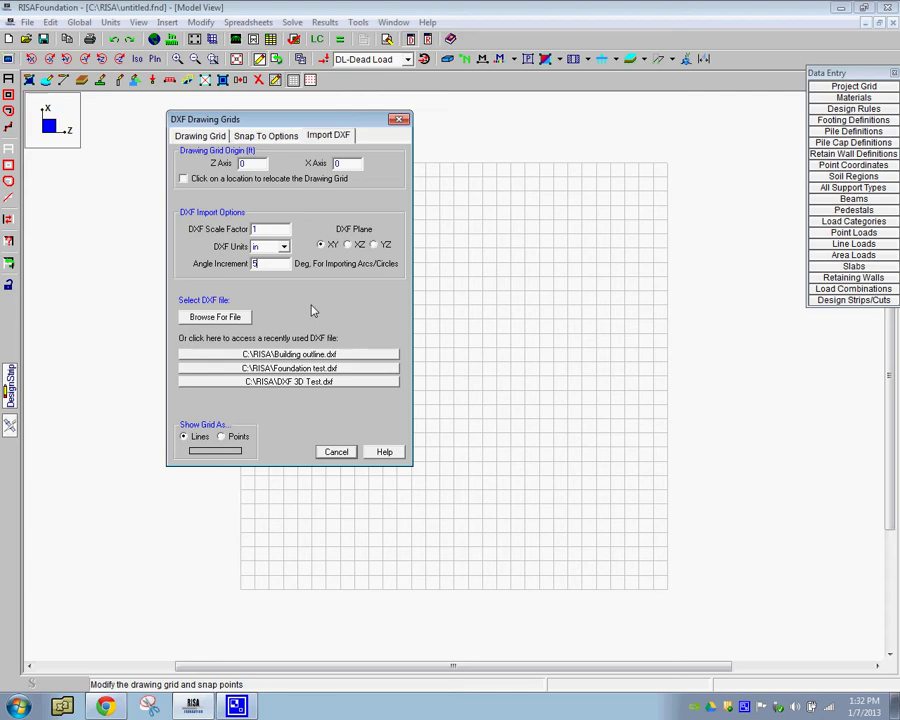
Pick Building outline.dxf from the RISA folder as the file to import
left_click(228, 318)
left_click_drag(326, 141, 449, 146)
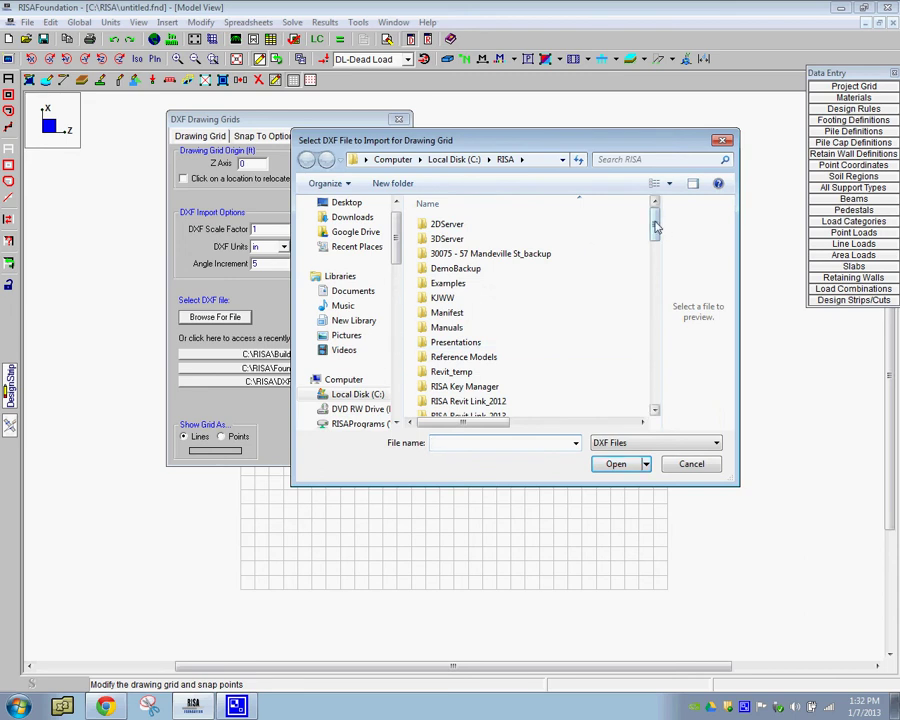
left_click_drag(655, 226, 647, 303)
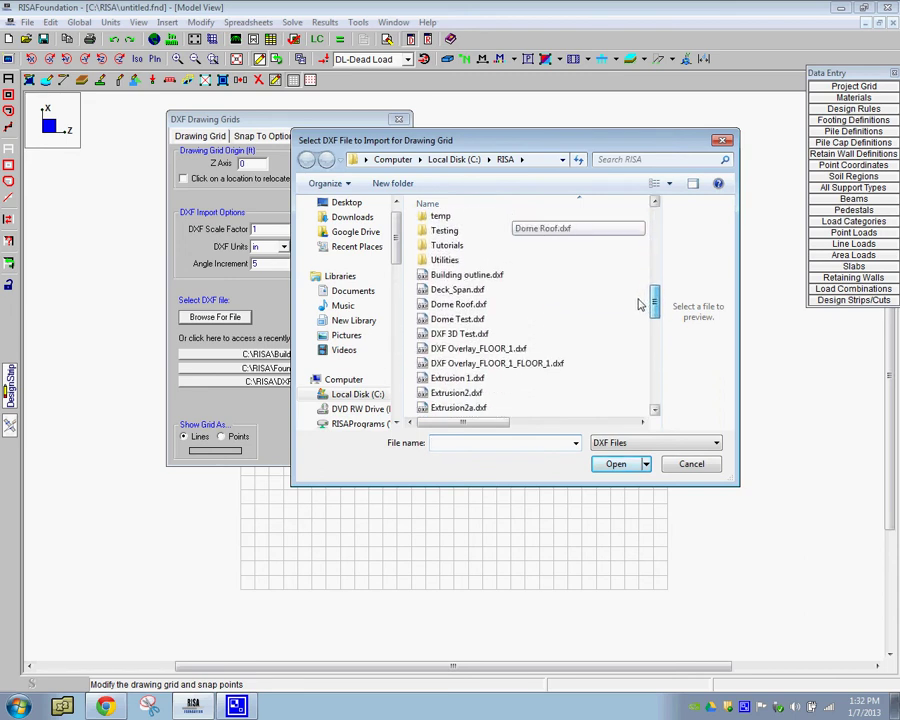
left_click(466, 276)
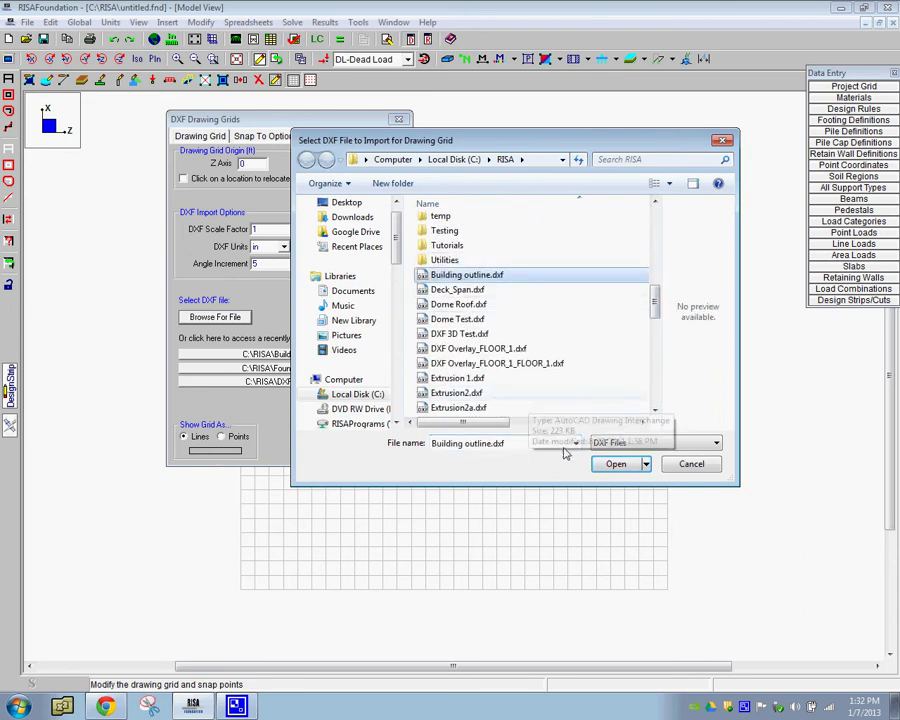
Import the DXF's Default Layer with its colour unchanged as the grid background
left_click(615, 464)
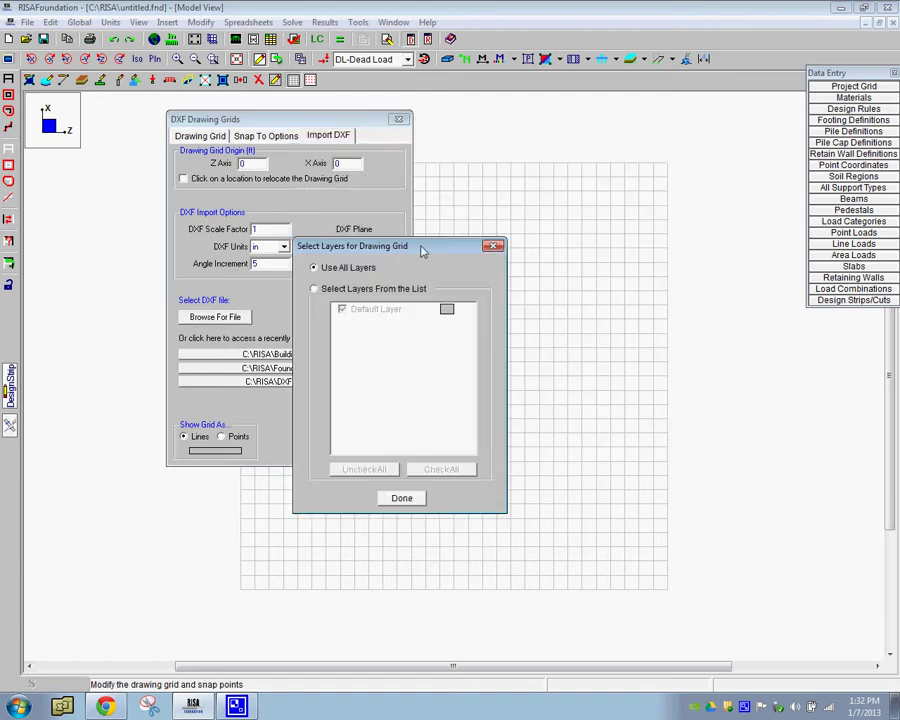
left_click_drag(421, 250, 395, 190)
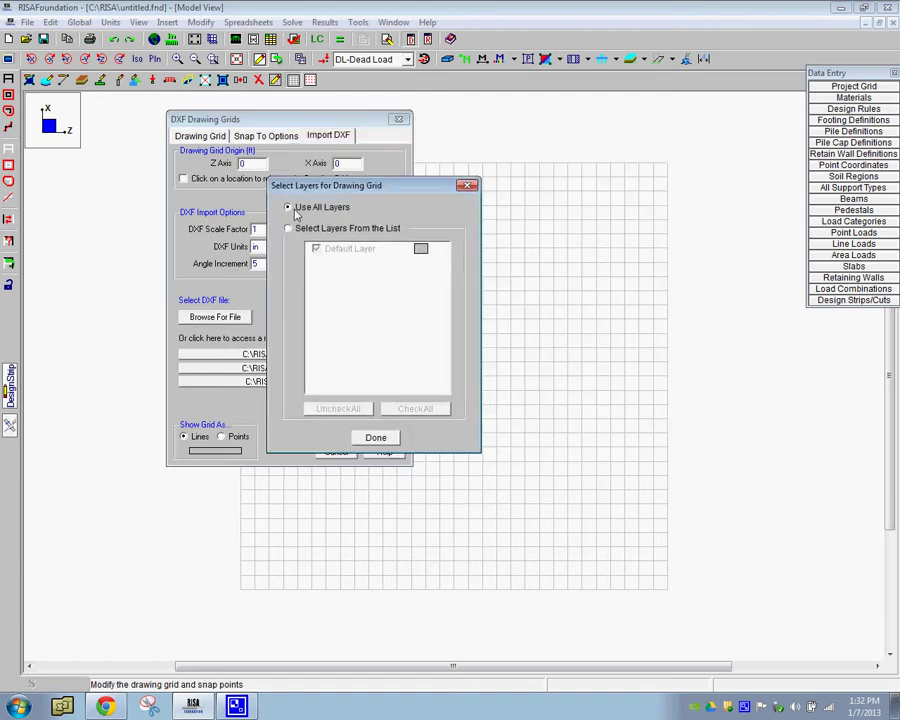
left_click(342, 230)
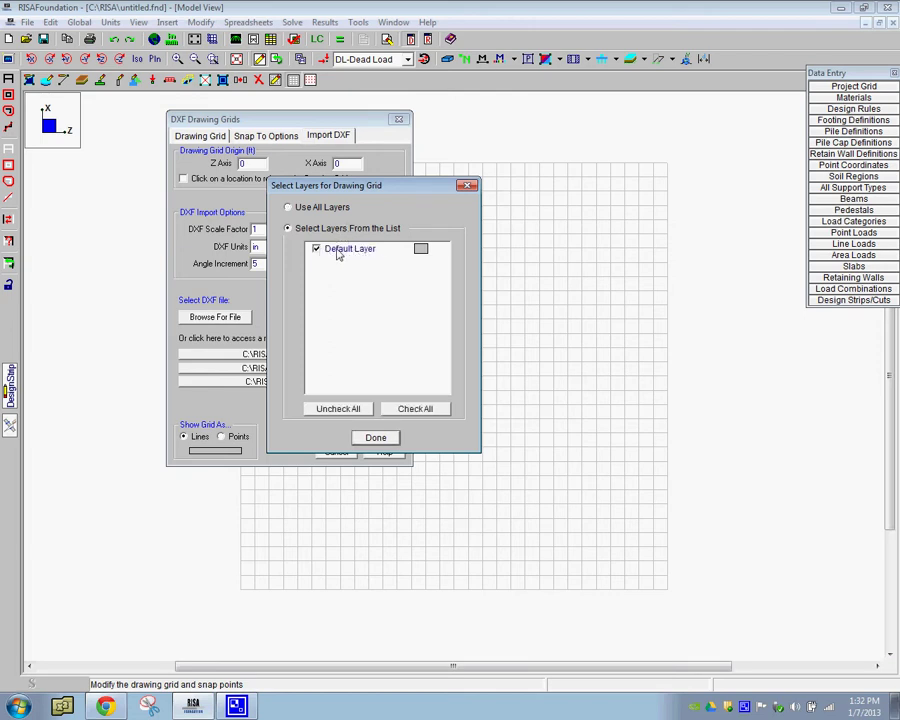
left_click(421, 249)
left_click_drag(354, 230, 494, 196)
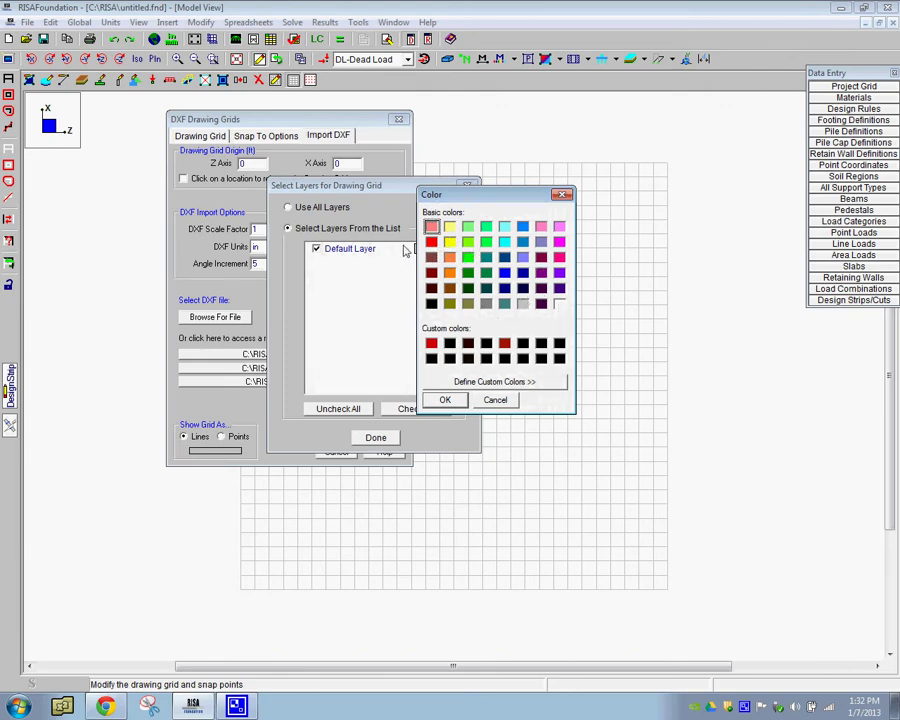
left_click(496, 400)
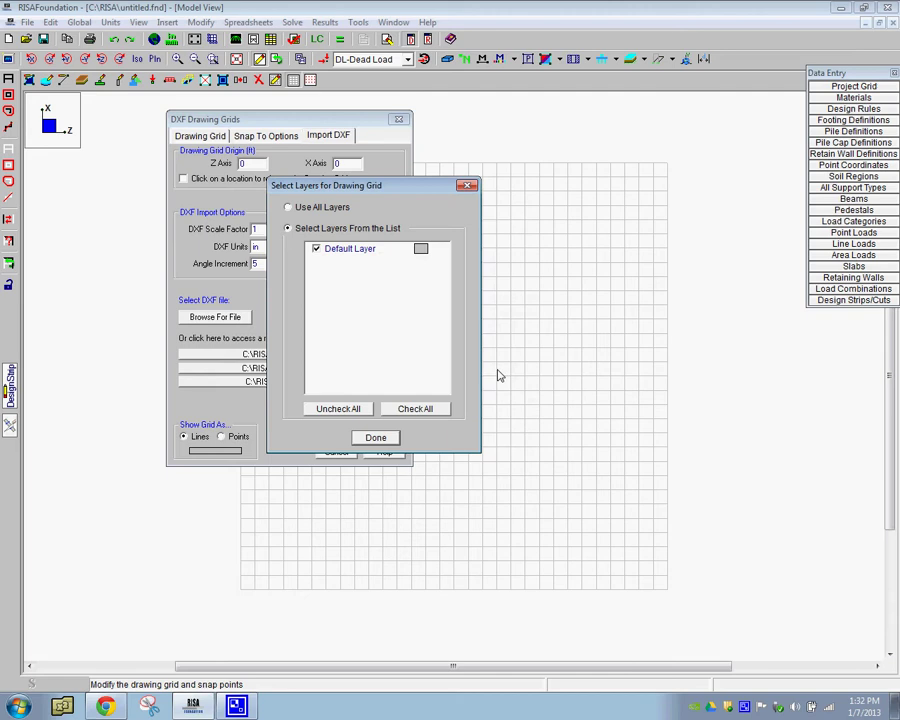
left_click(391, 440)
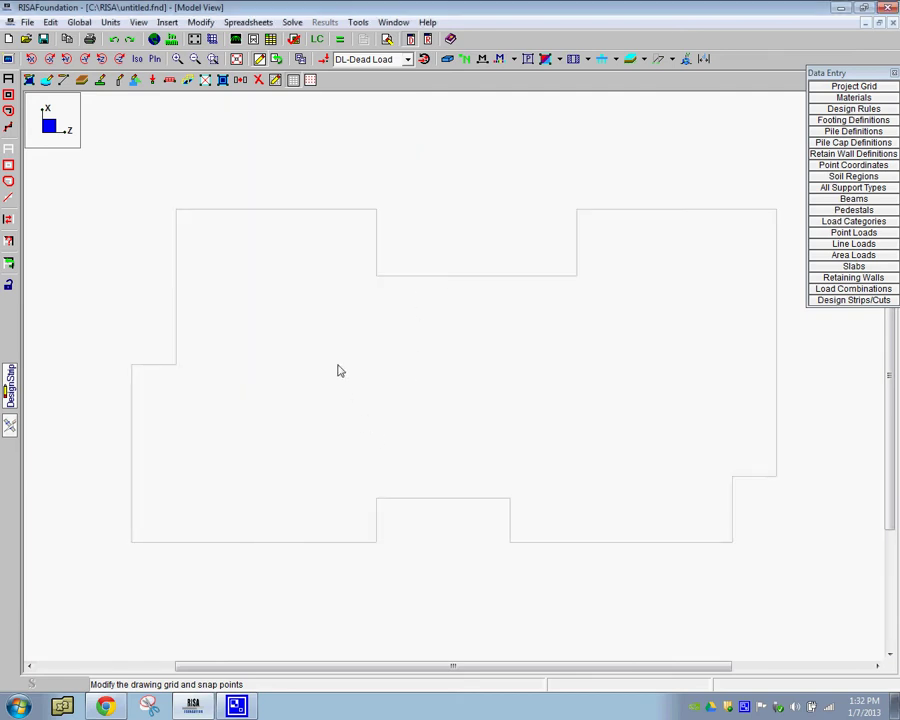
Zoom out slightly and bring up the Draw Slabs dialog with Conc3000NW material
scroll(282, 376, "down", 1)
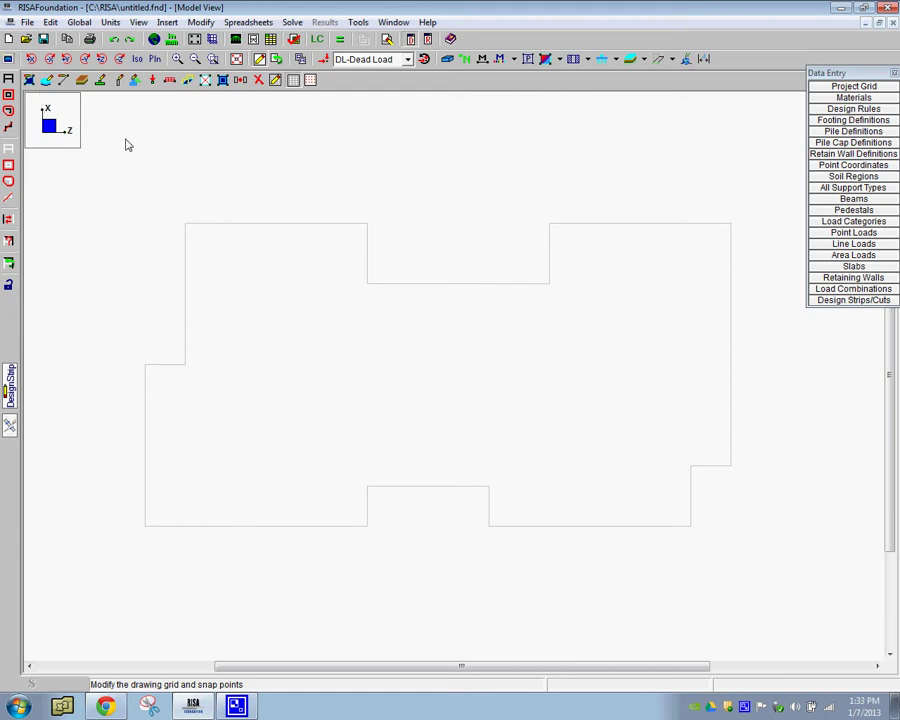
left_click(28, 81)
mouse_move(90, 84)
left_mouse_down()
mouse_move(248, 106)
mouse_move(373, 93)
left_mouse_up()
Set slab thickness to 24 in and place corners N1–N6 along the outline's top edge
left_click(419, 163)
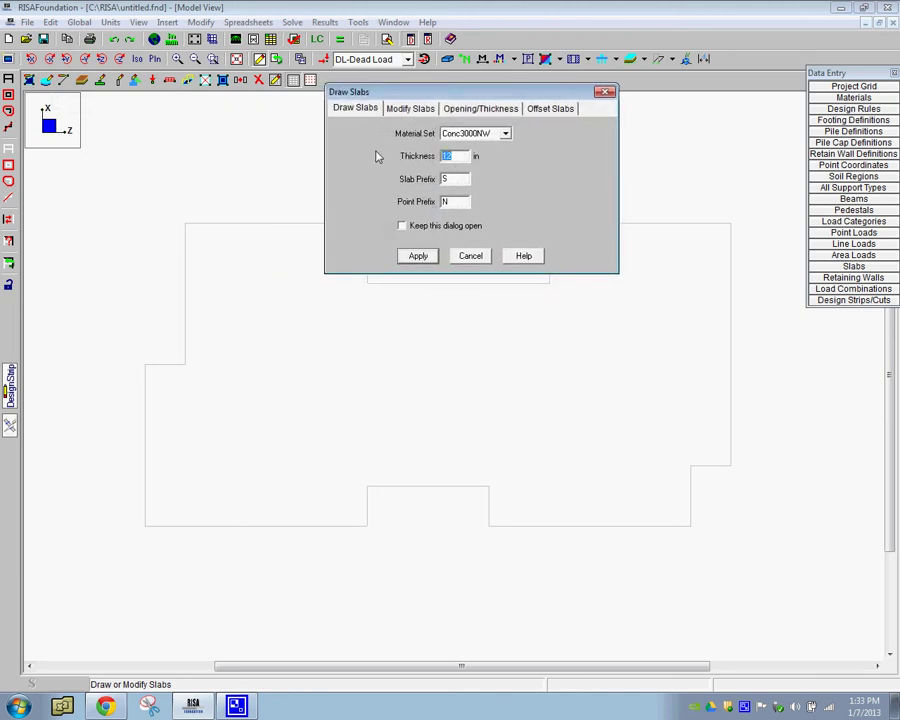
left_click(418, 256)
left_click(185, 224)
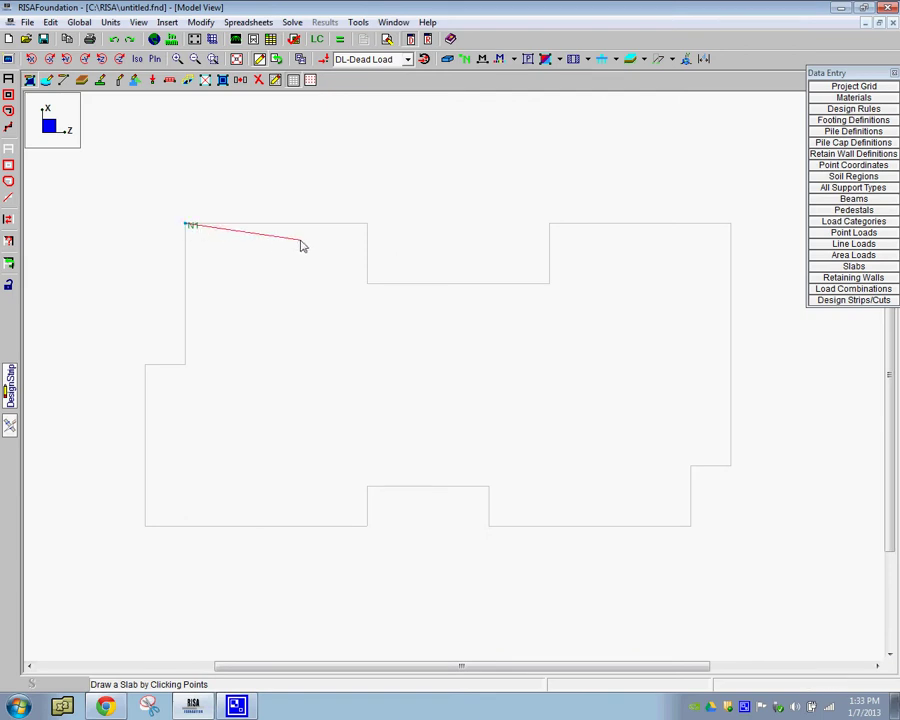
left_click(367, 224)
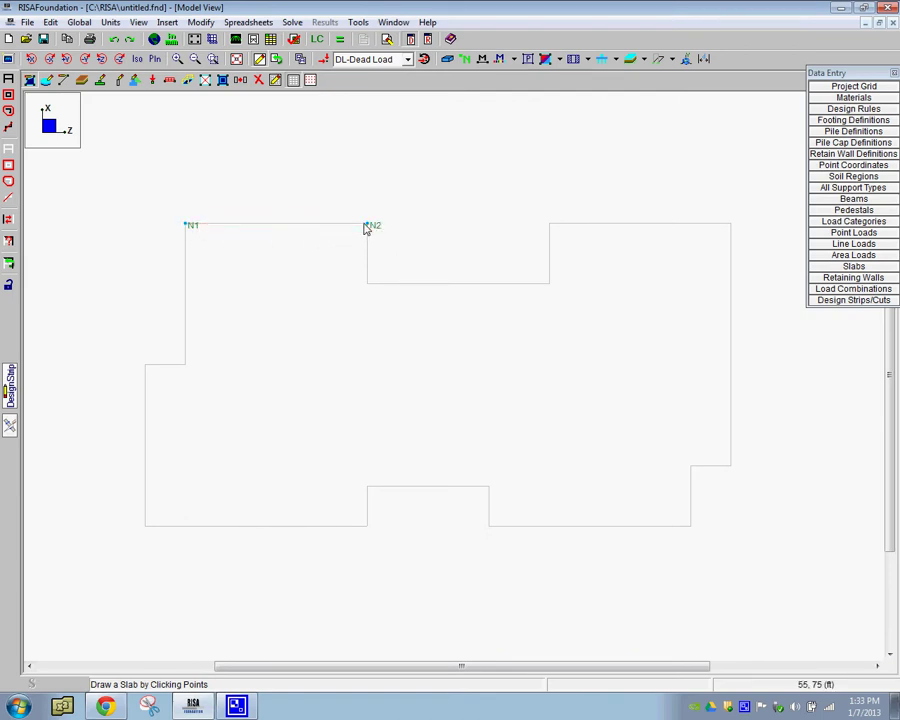
left_click(368, 285)
left_click(549, 284)
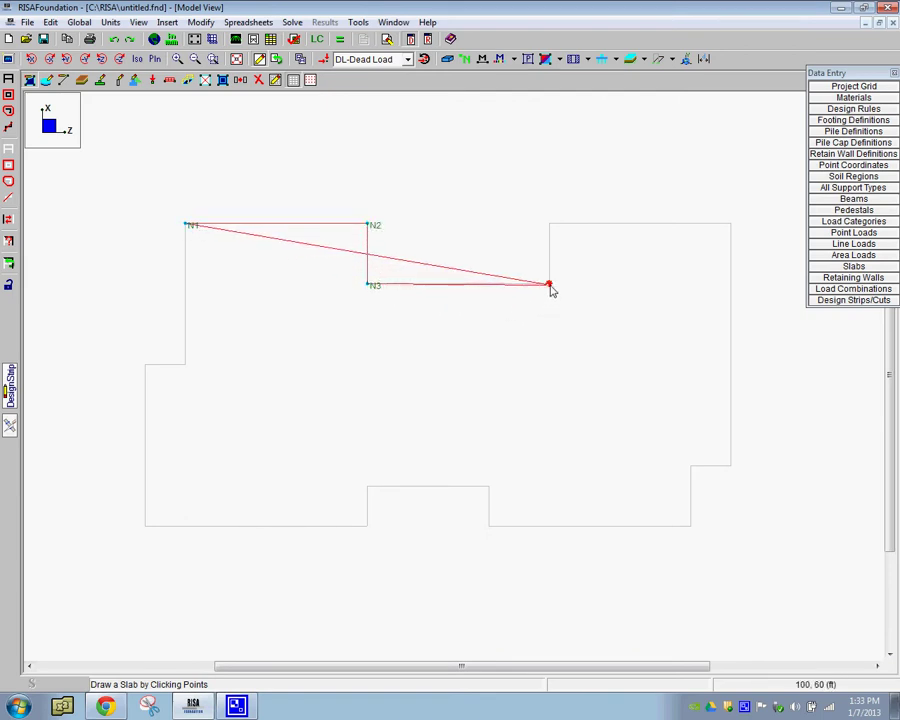
left_click(549, 225)
left_click(731, 225)
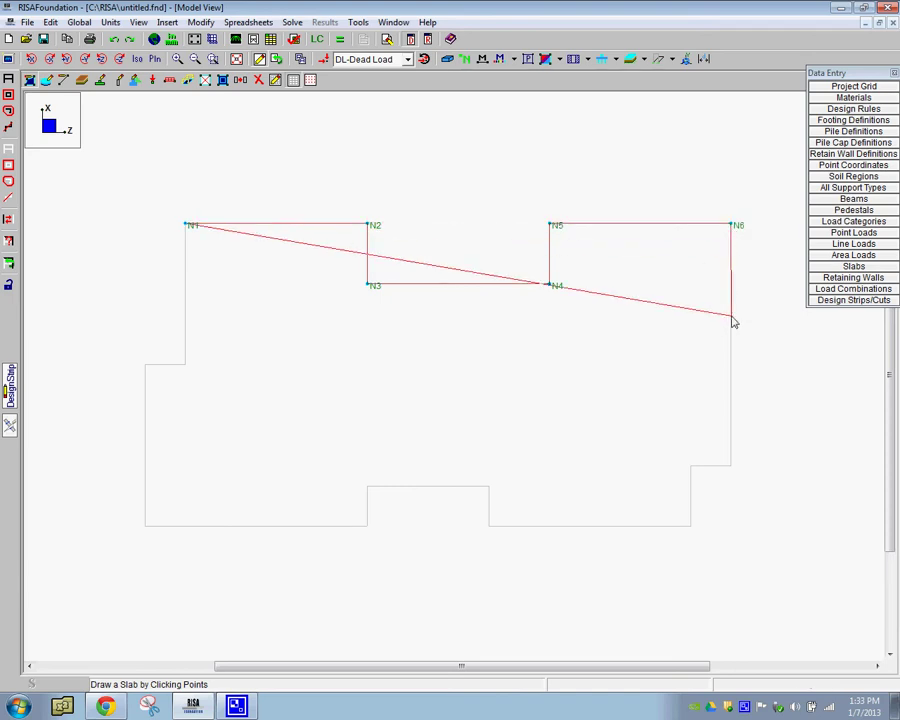
Place corners N7–N16 down the right, bottom and left sides to close the slab
left_click(731, 466)
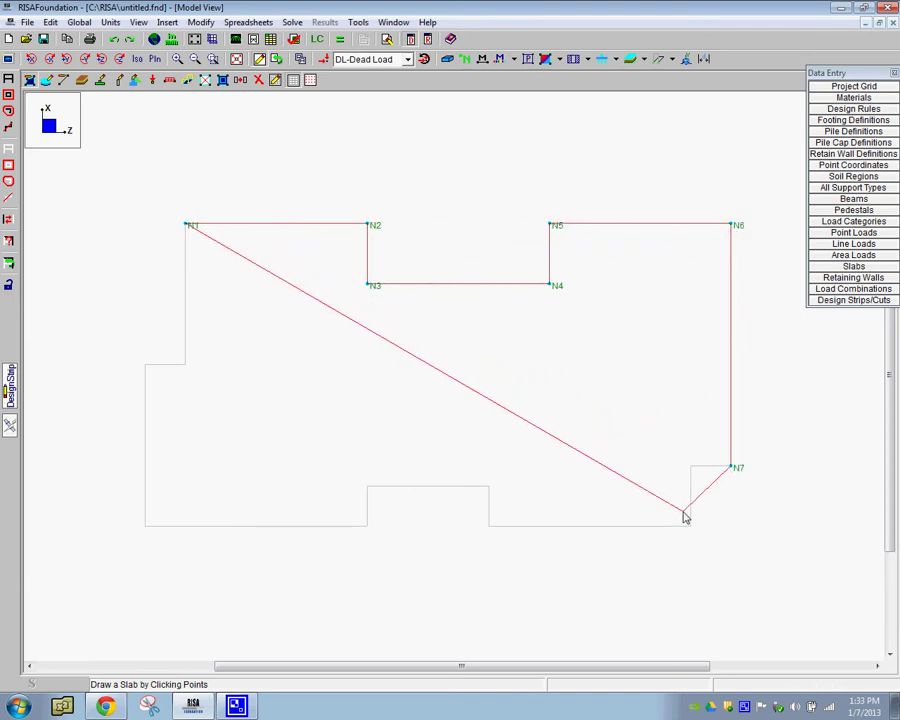
left_click(690, 467)
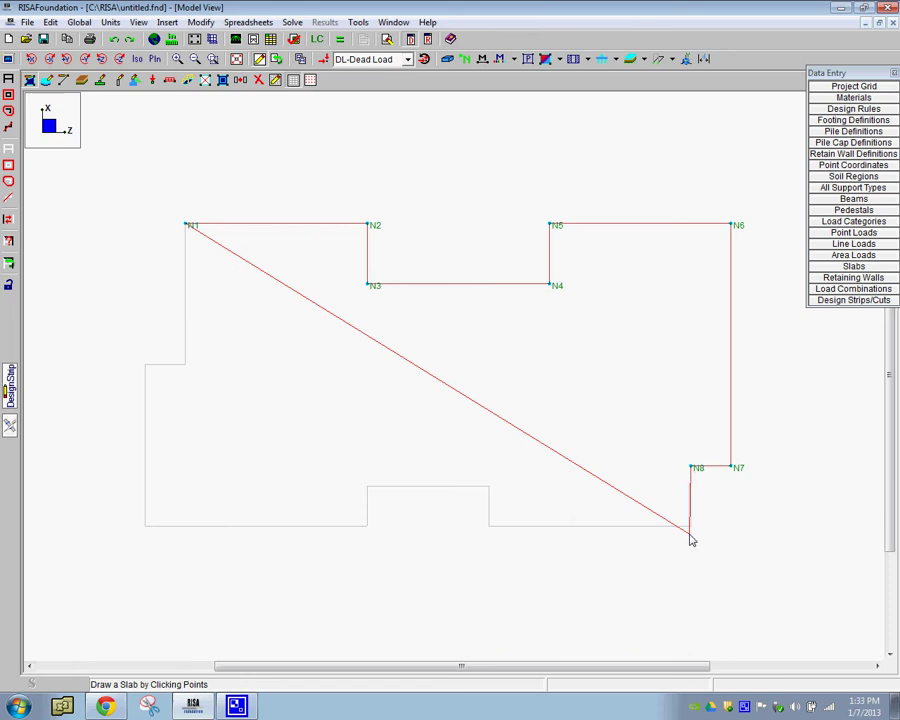
left_click(690, 527)
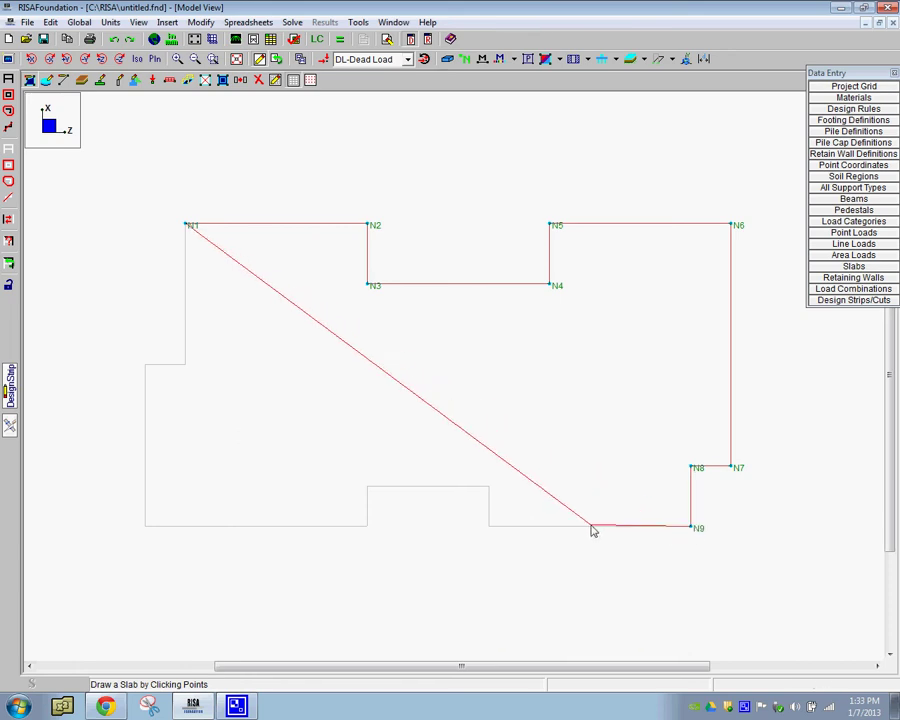
left_click(489, 527)
left_click(489, 487)
left_click(368, 487)
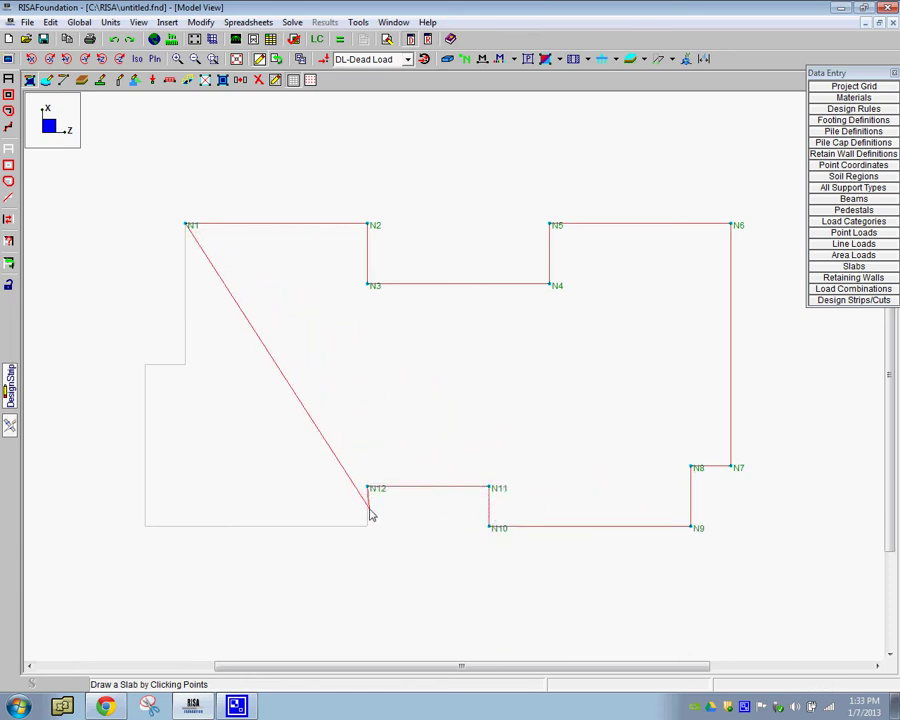
left_click(368, 530)
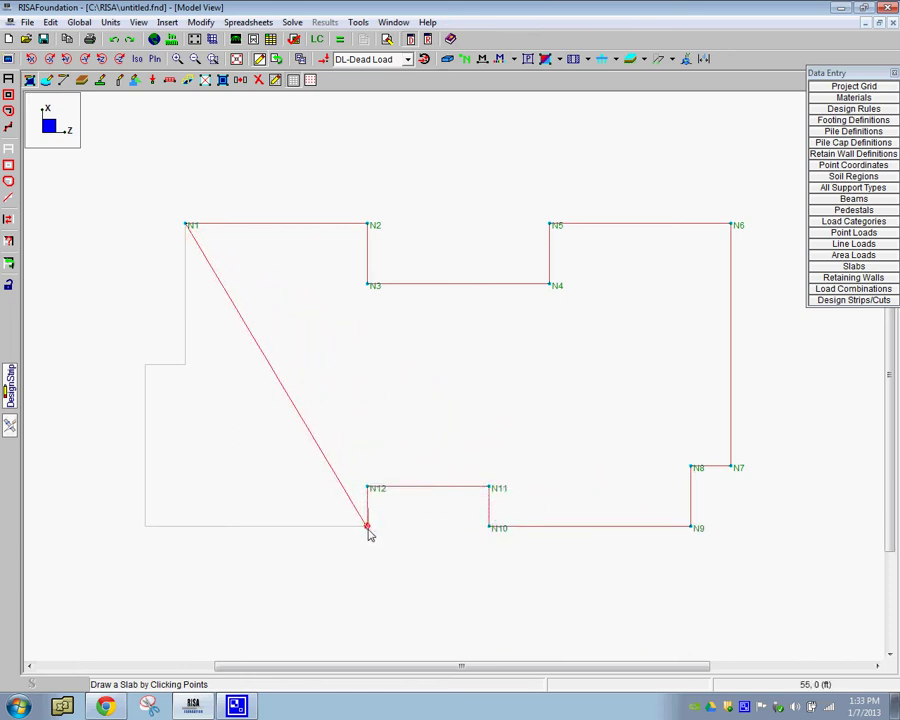
left_click(145, 527)
left_click(145, 366)
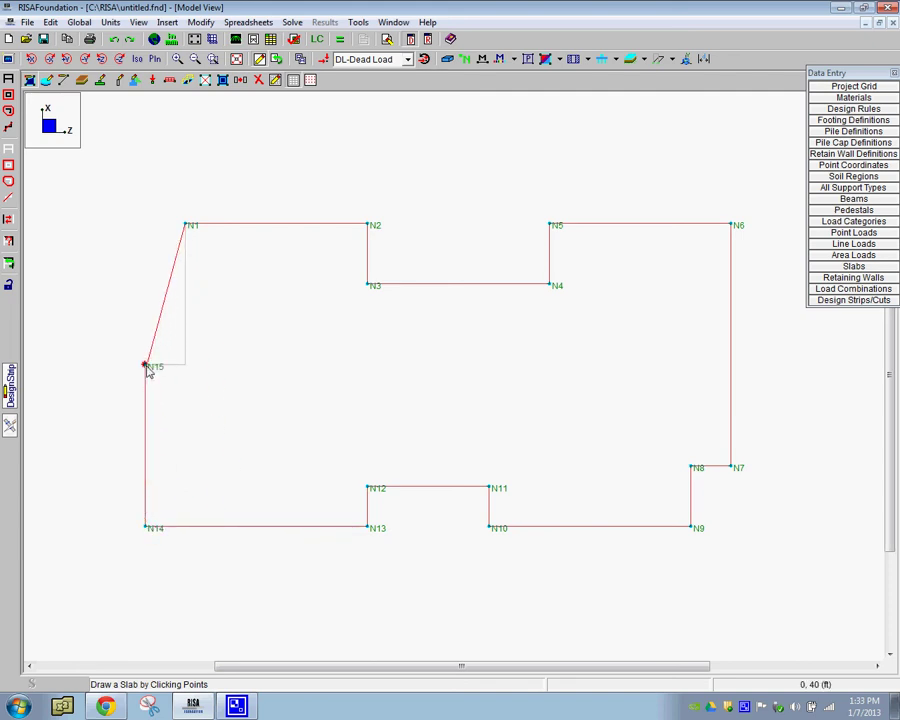
left_click(185, 367)
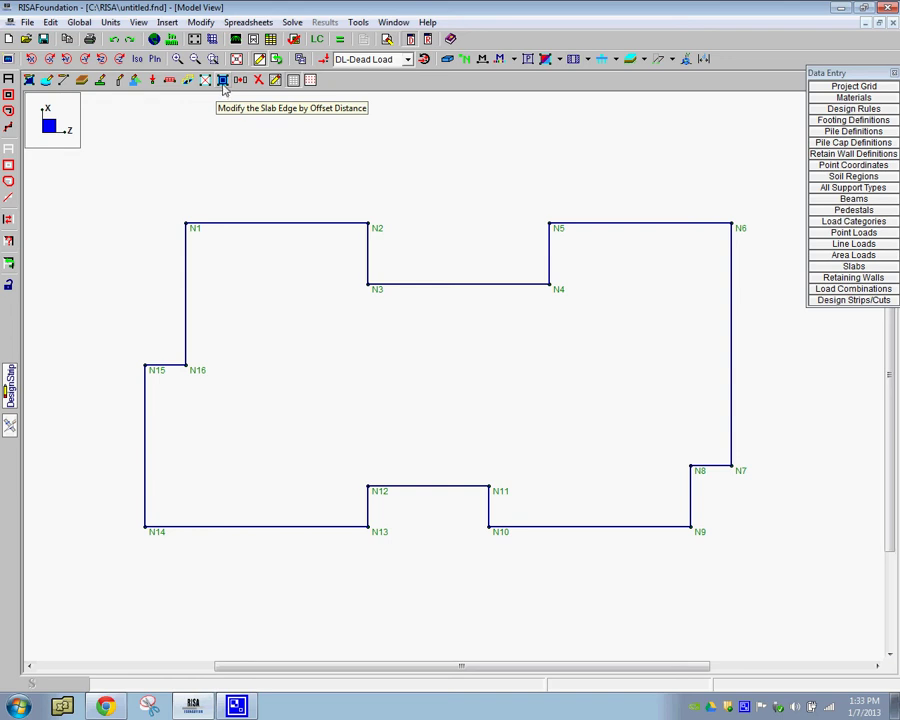
Offset the slab edge 3 ft outward, creating nodes N17 to N32
left_click(223, 81)
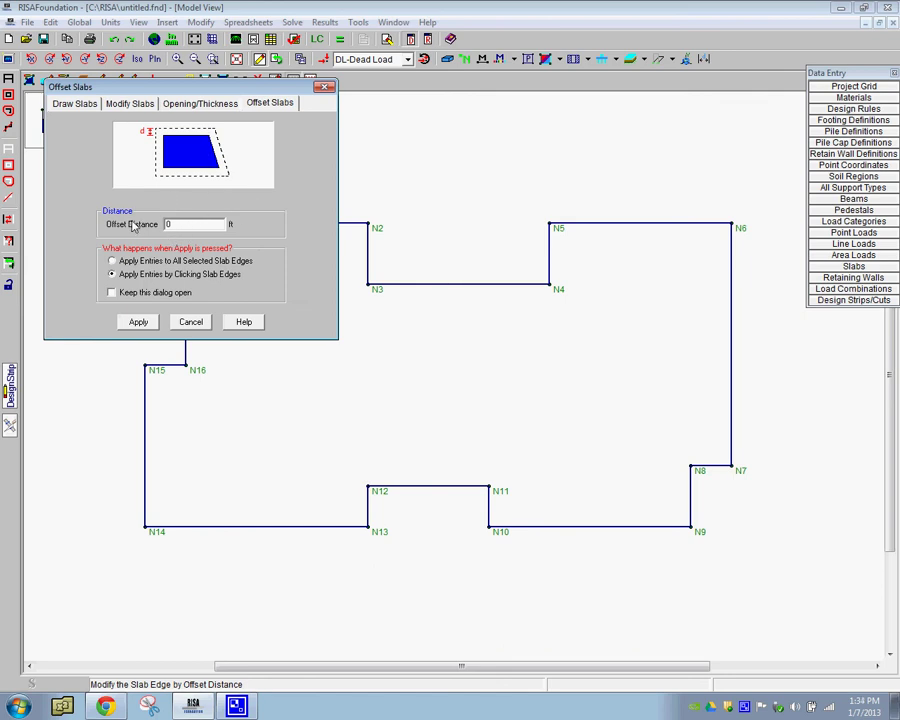
double_click(197, 224)
type("3")
left_click(138, 322)
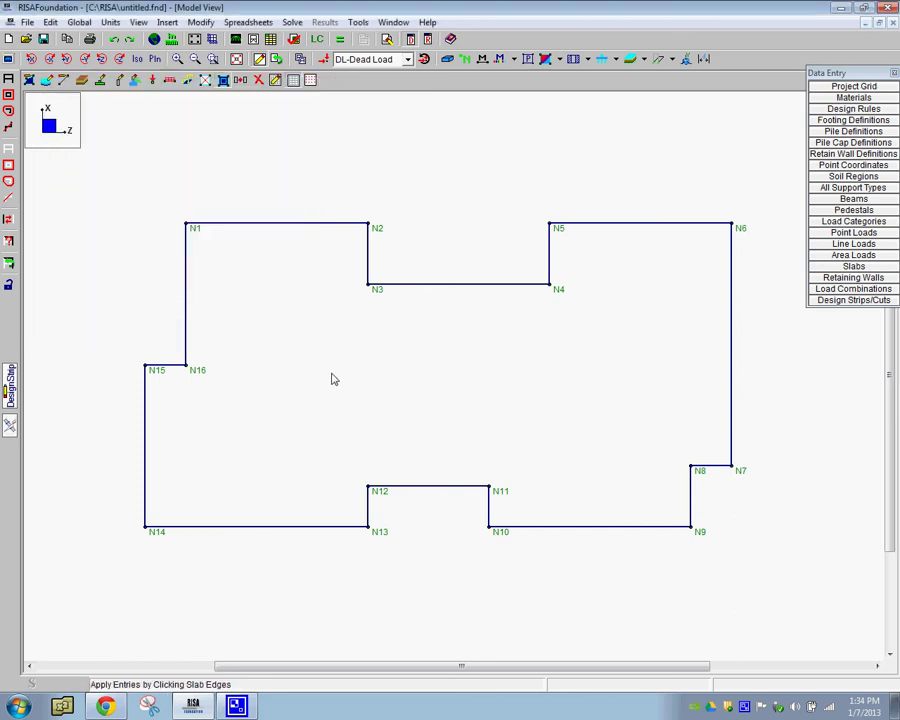
left_click(334, 379)
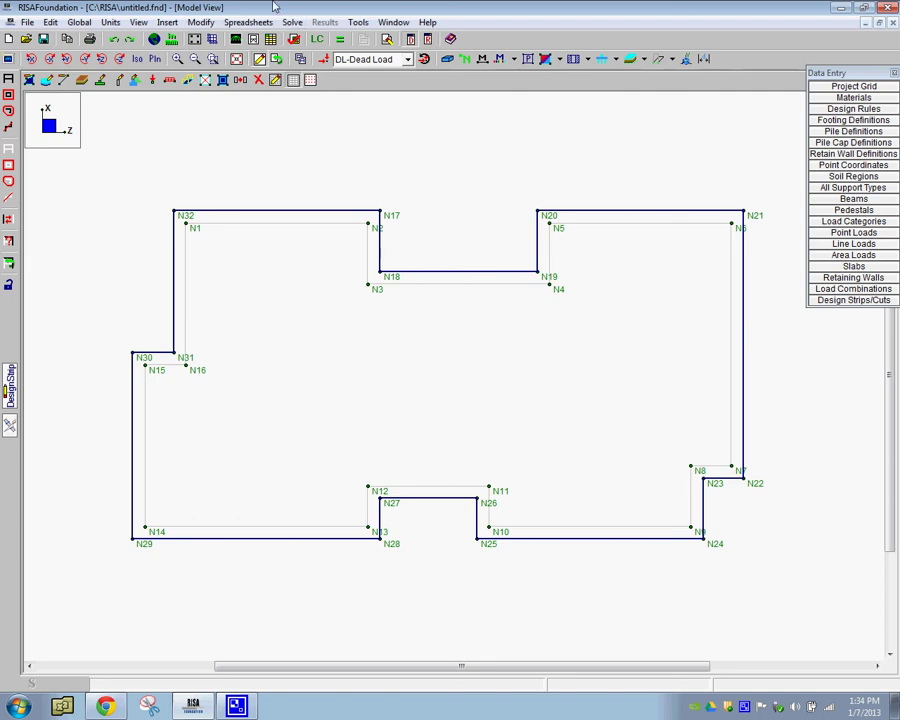
Turn off the DXF drawing grid and bring back the 3 ft Offset Slabs dialog
left_click(293, 80)
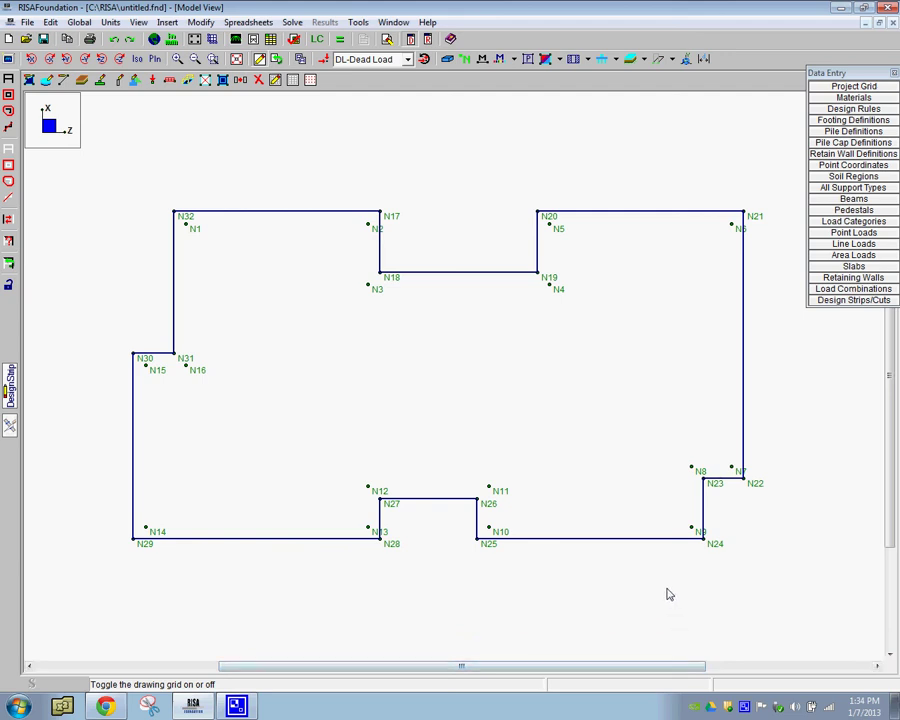
left_click(274, 80)
mouse_move(341, 125)
left_mouse_down()
mouse_move(446, 120)
mouse_move(491, 104)
left_mouse_up()
left_click(548, 96)
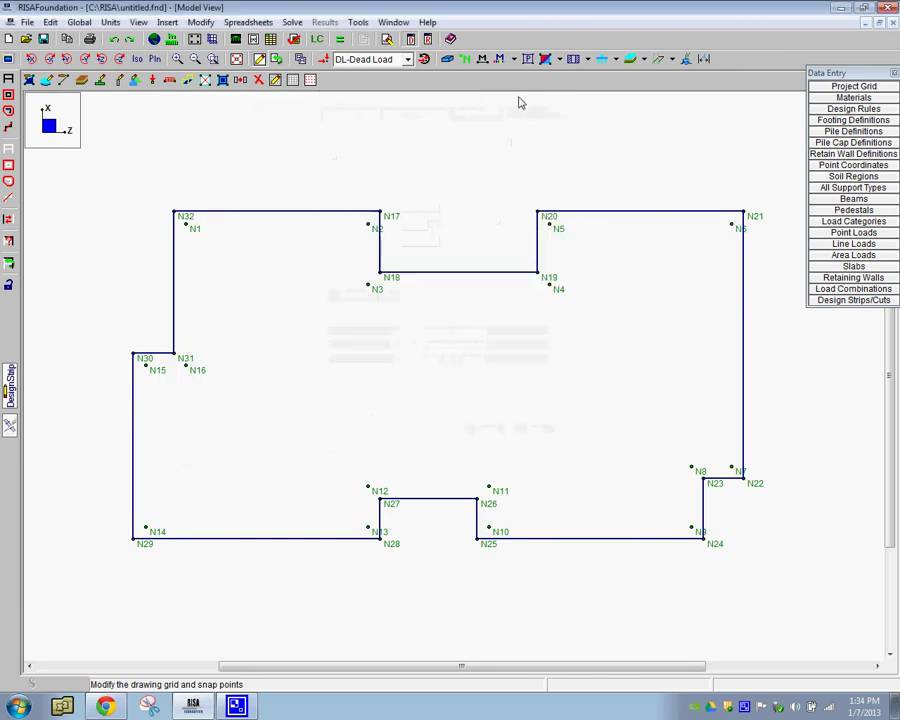
left_click(222, 80)
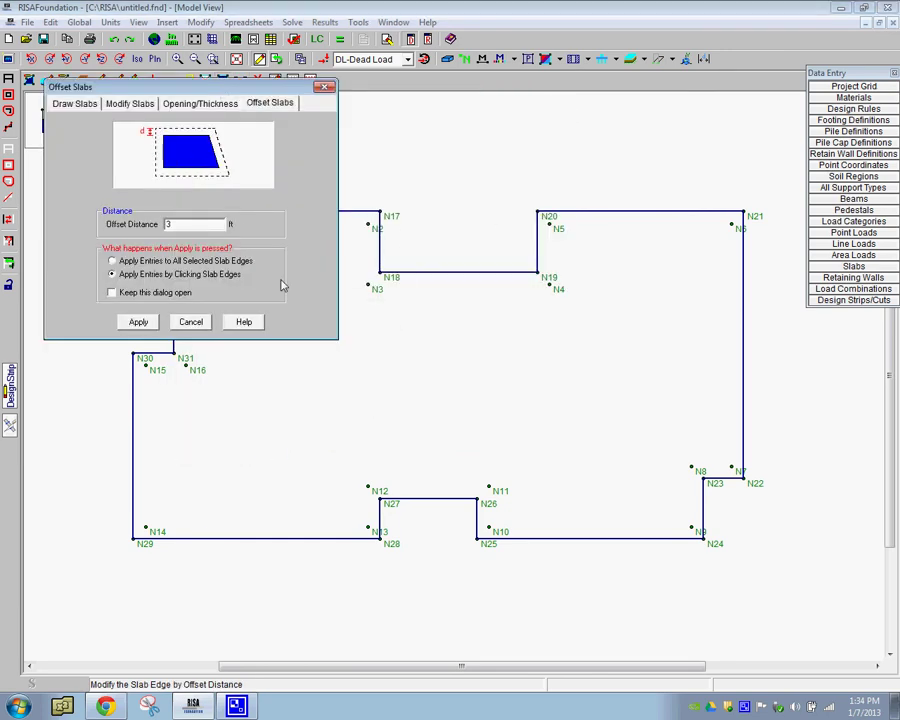